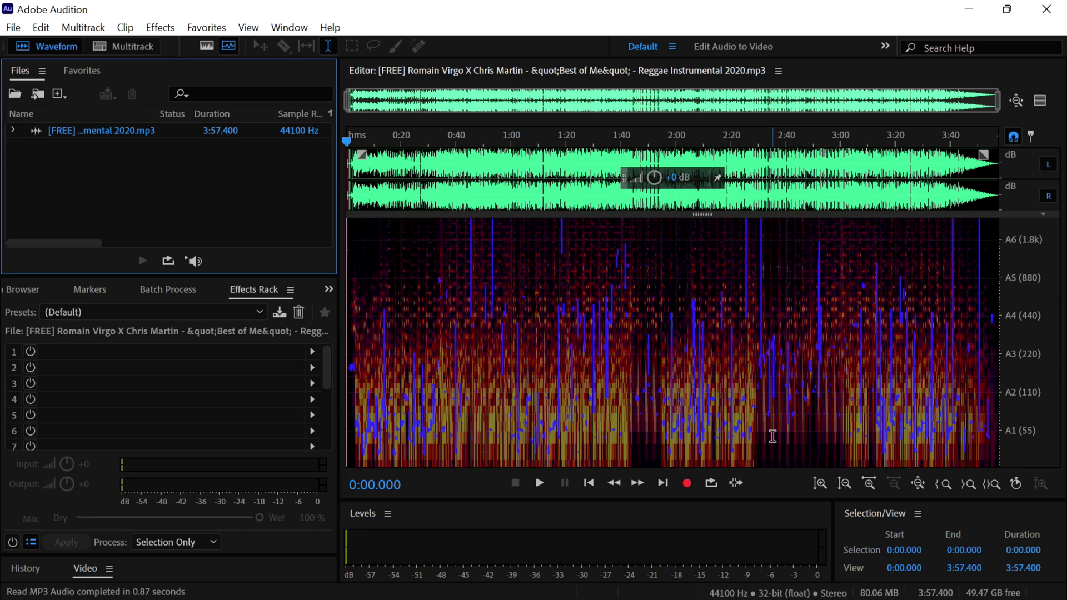
# - In File Explorer, check the VST2 and VST3 plug-in folders under C:\Program Files\Common Files
pyautogui.press('super+e')
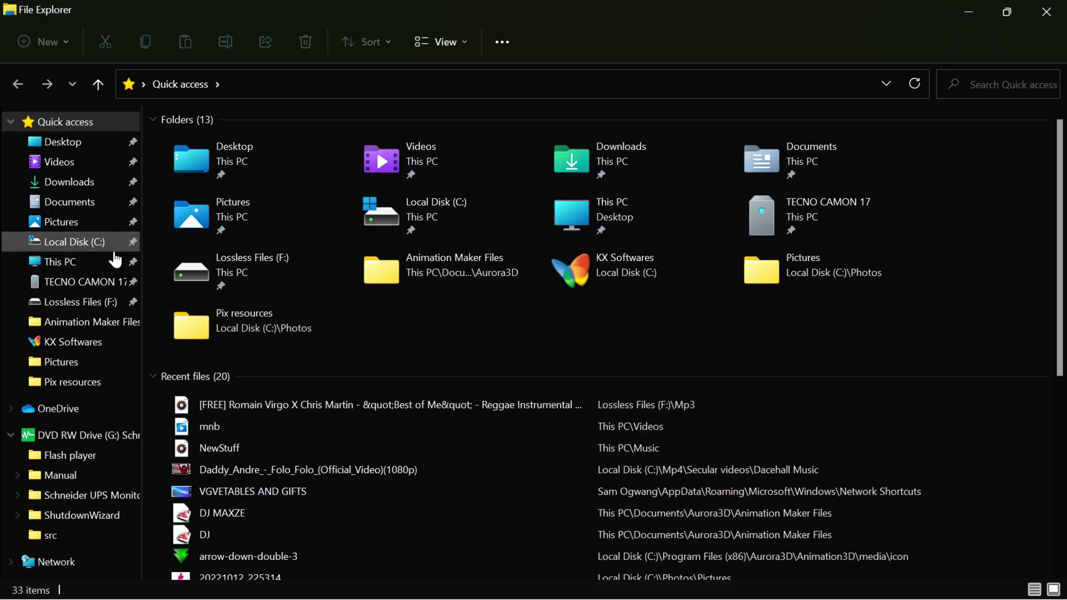
pyautogui.click(102, 245)
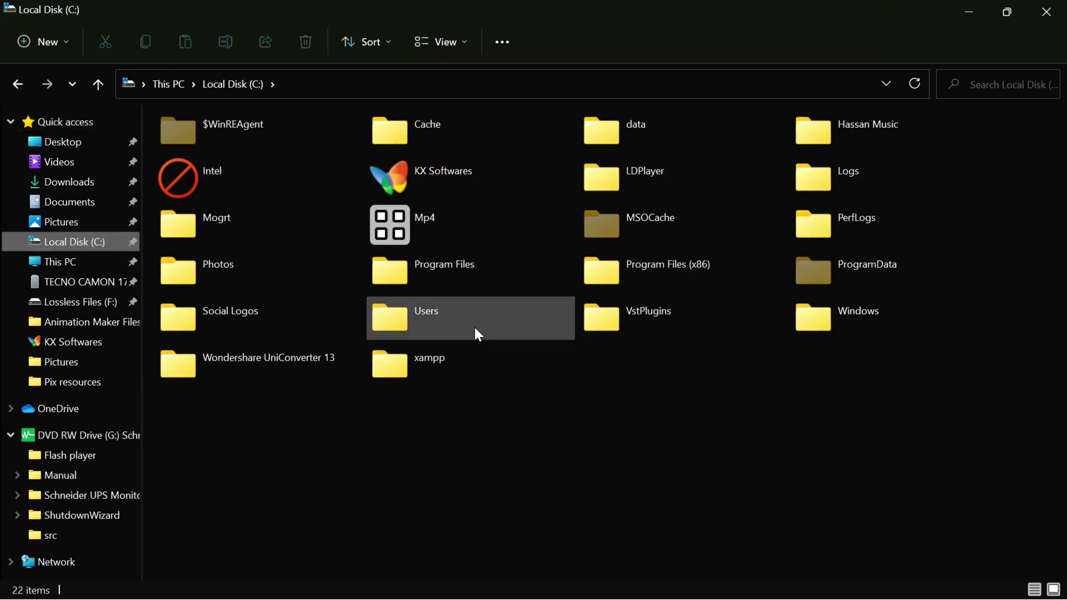
pyautogui.doubleClick(474, 277)
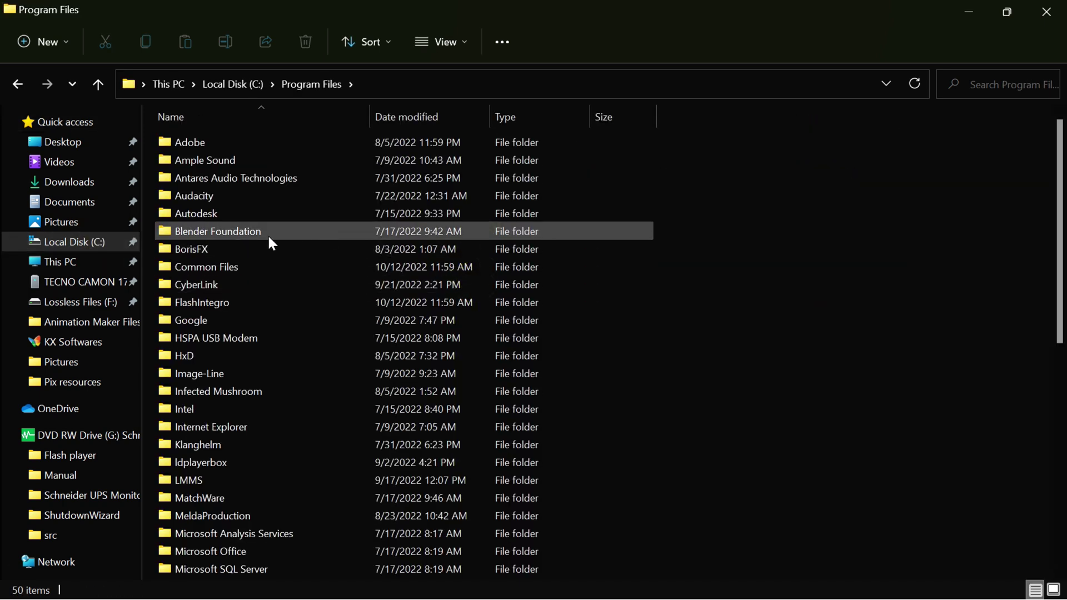
pyautogui.doubleClick(265, 271)
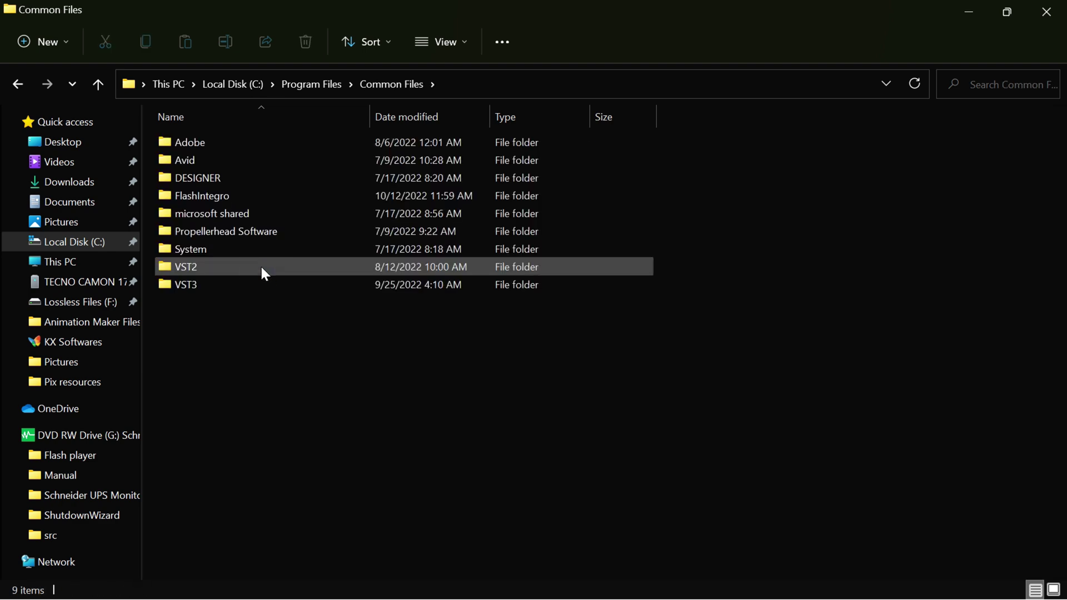
pyautogui.doubleClick(317, 265)
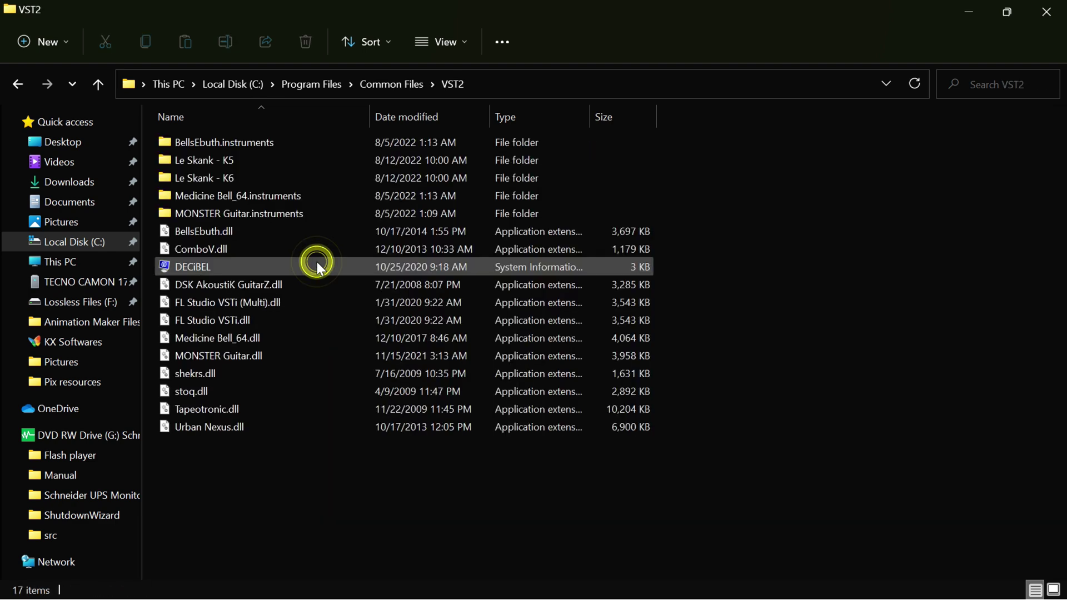
pyautogui.click(21, 87)
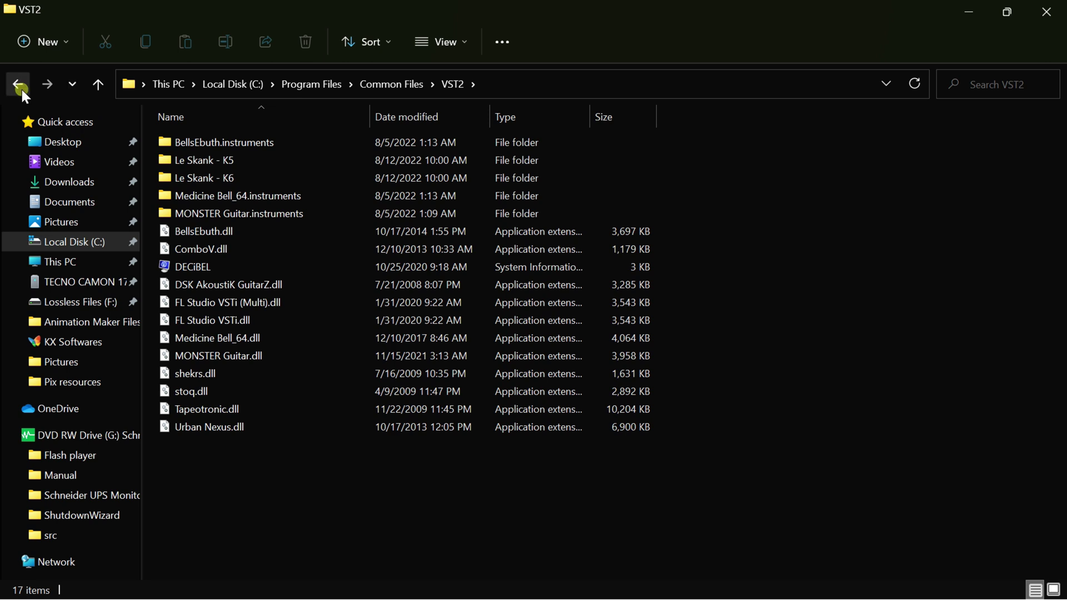
pyautogui.doubleClick(199, 281)
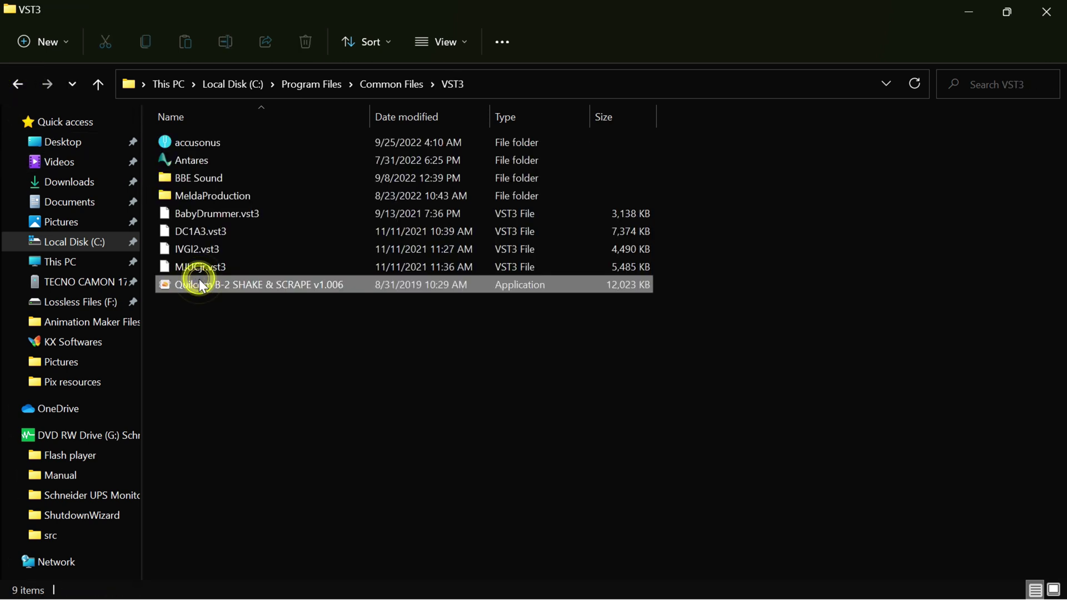
pyautogui.click(199, 280)
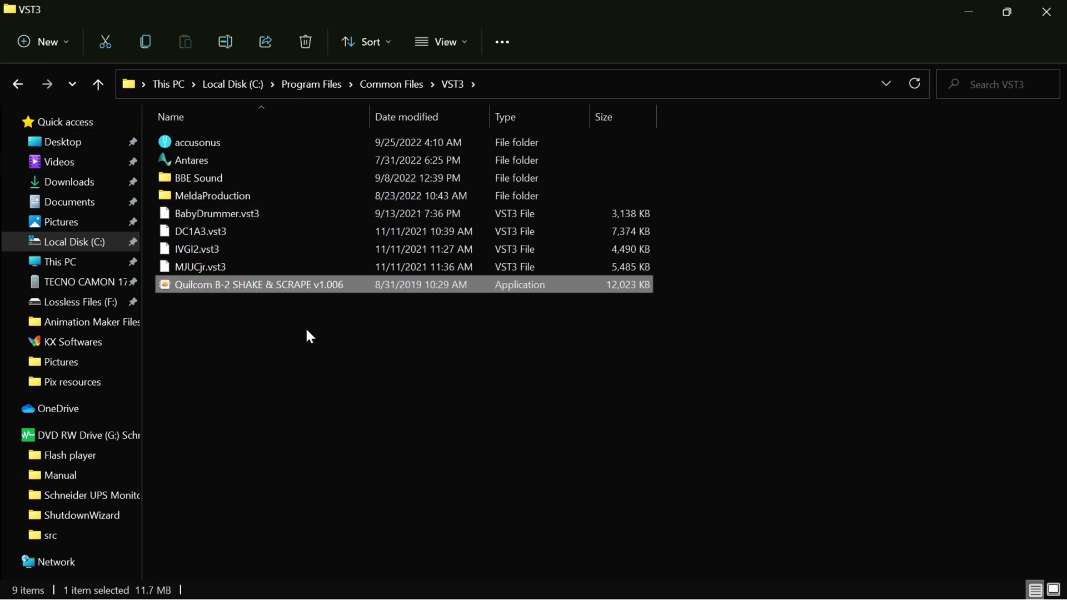
# - Go back to Program Files and open Steinberg\VSTPlugins
pyautogui.click(18, 84)
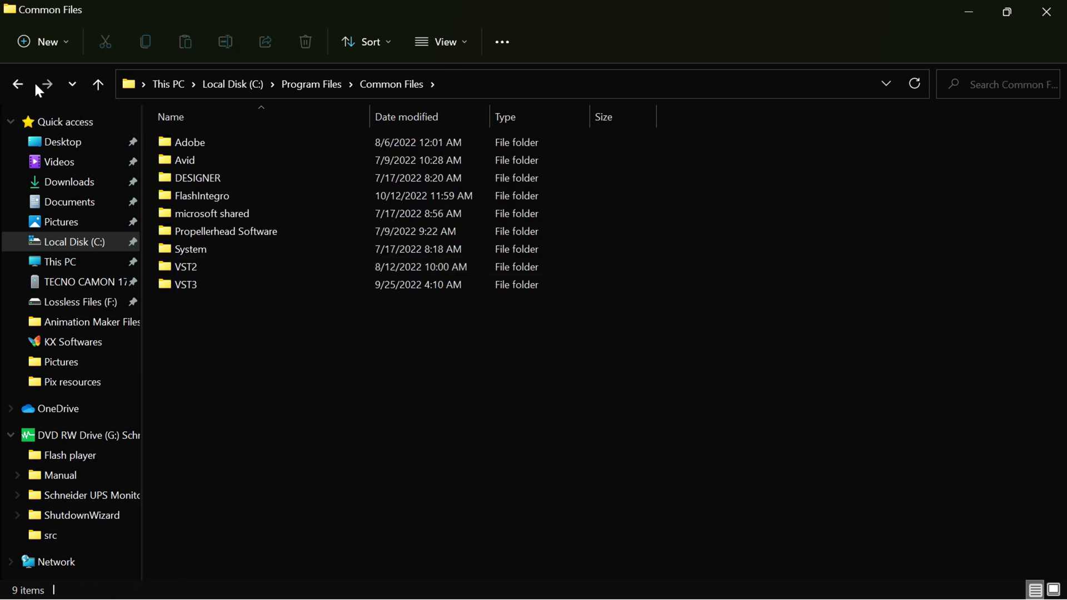
pyautogui.click(18, 84)
pyautogui.scroll(-4, 218, 321)
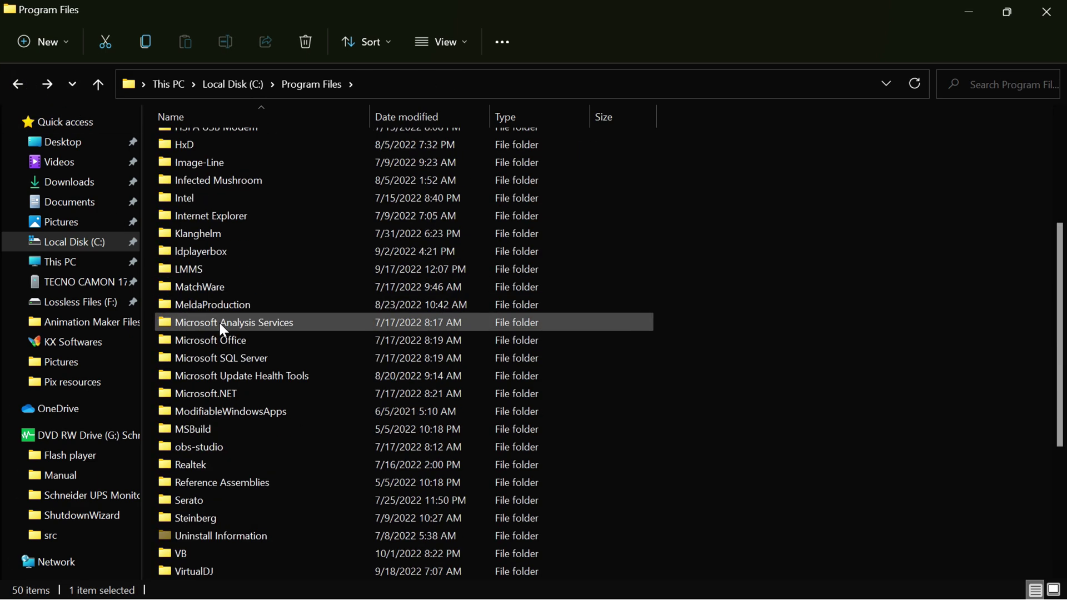
pyautogui.doubleClick(217, 517)
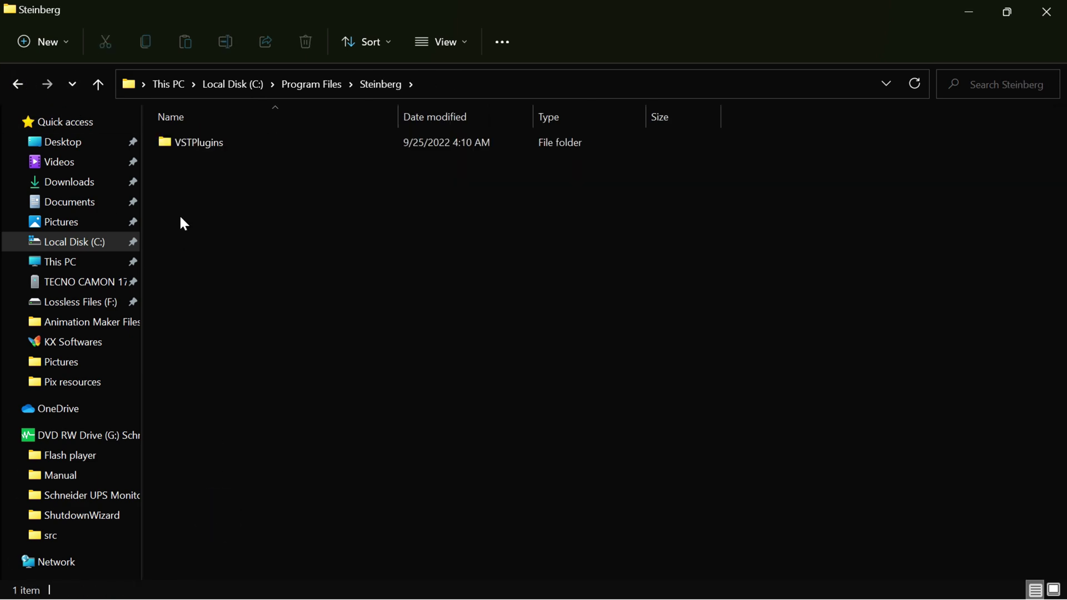
pyautogui.doubleClick(200, 144)
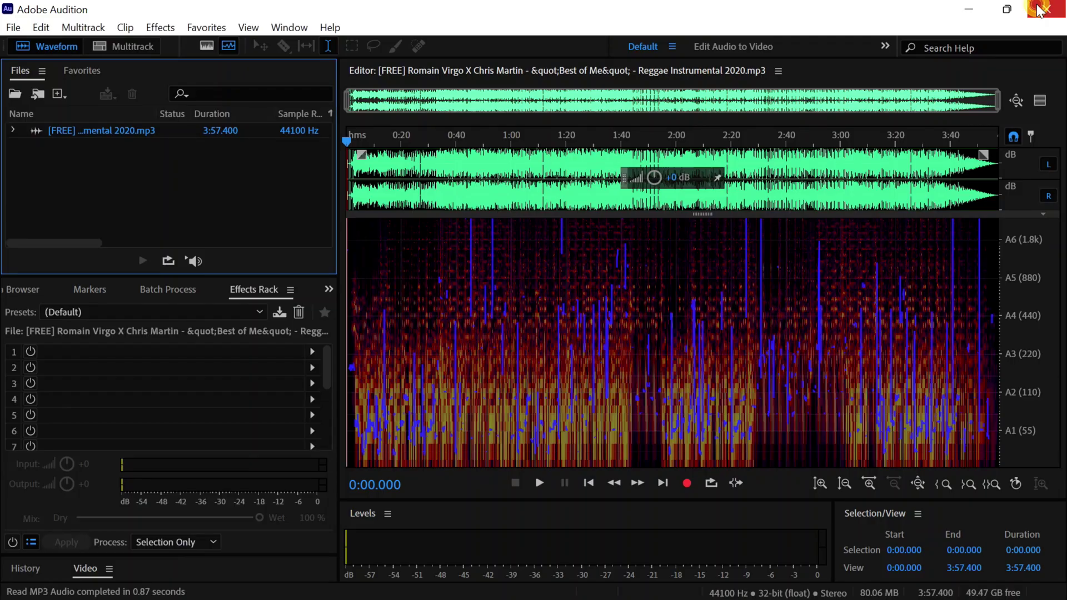
# - Close File Explorer and open Audition's Effects > Audio Plug-In Manager to list the Steinberg VST folders
pyautogui.click(1046, 11)
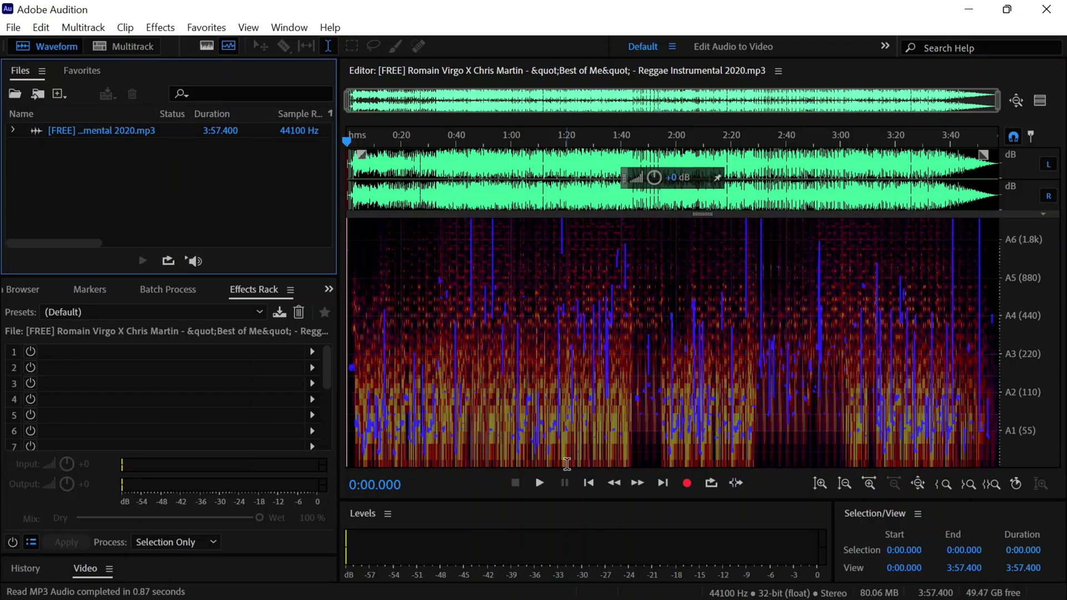
pyautogui.click(162, 29)
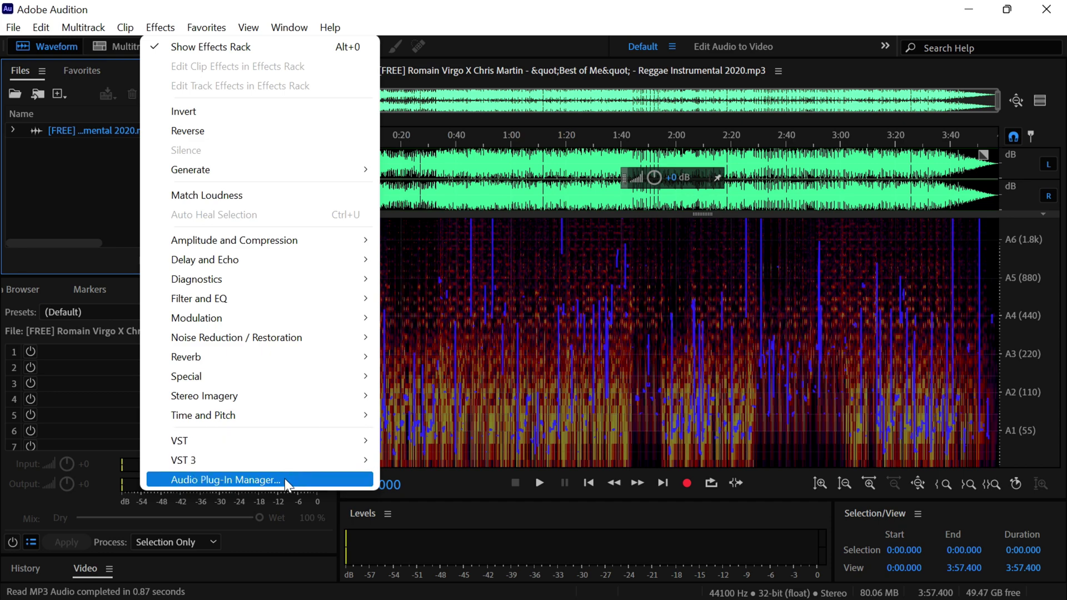
pyautogui.click(262, 481)
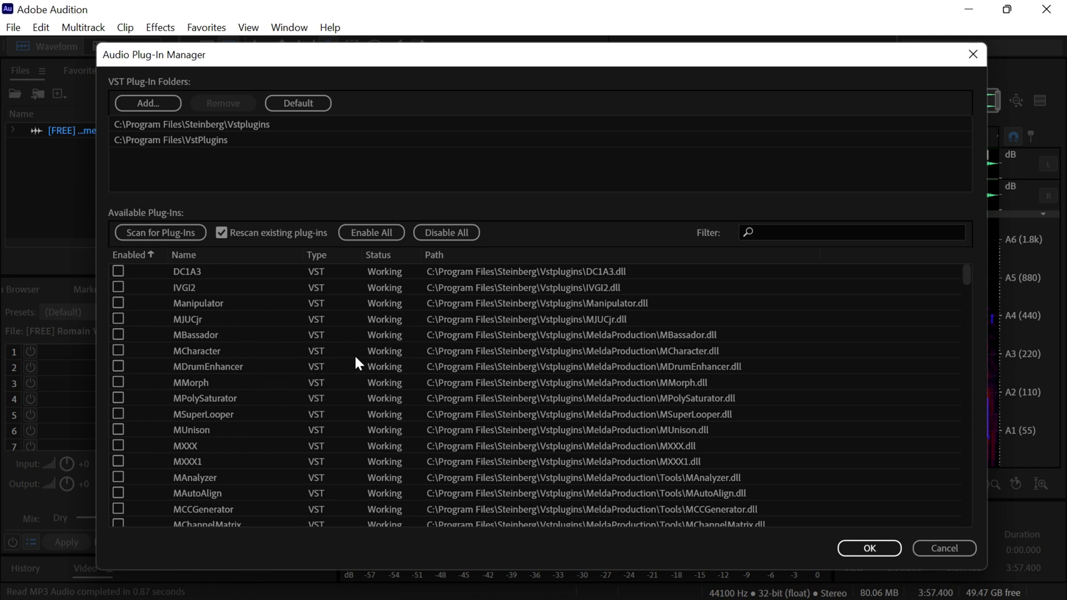
pyautogui.click(162, 236)
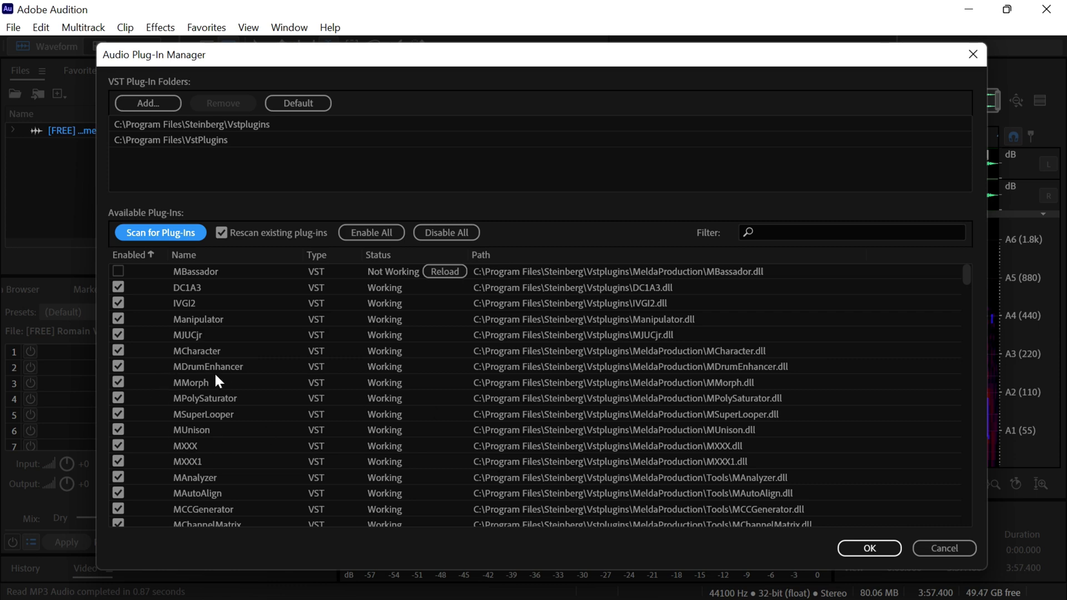
pyautogui.scroll(-10, 219, 405)
pyautogui.scroll(-10, 228, 417)
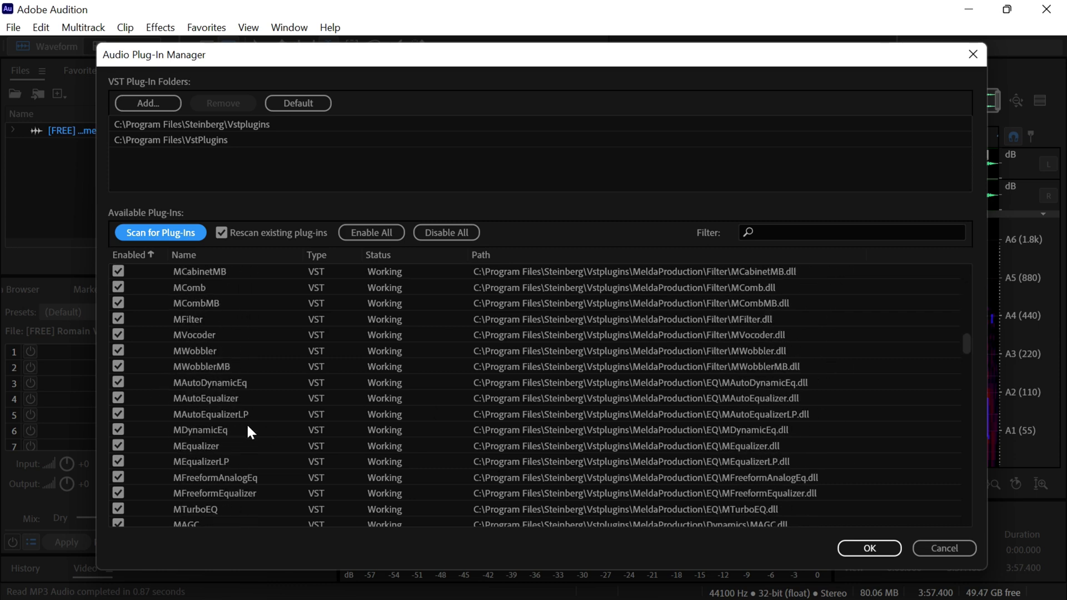
pyautogui.scroll(-4, 250, 425)
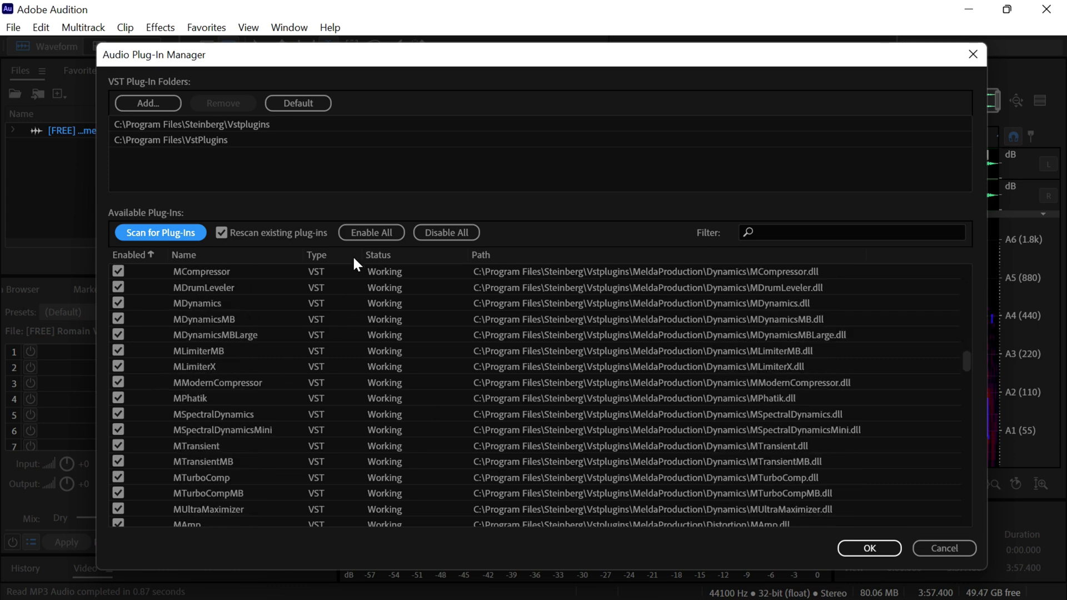
pyautogui.click(362, 233)
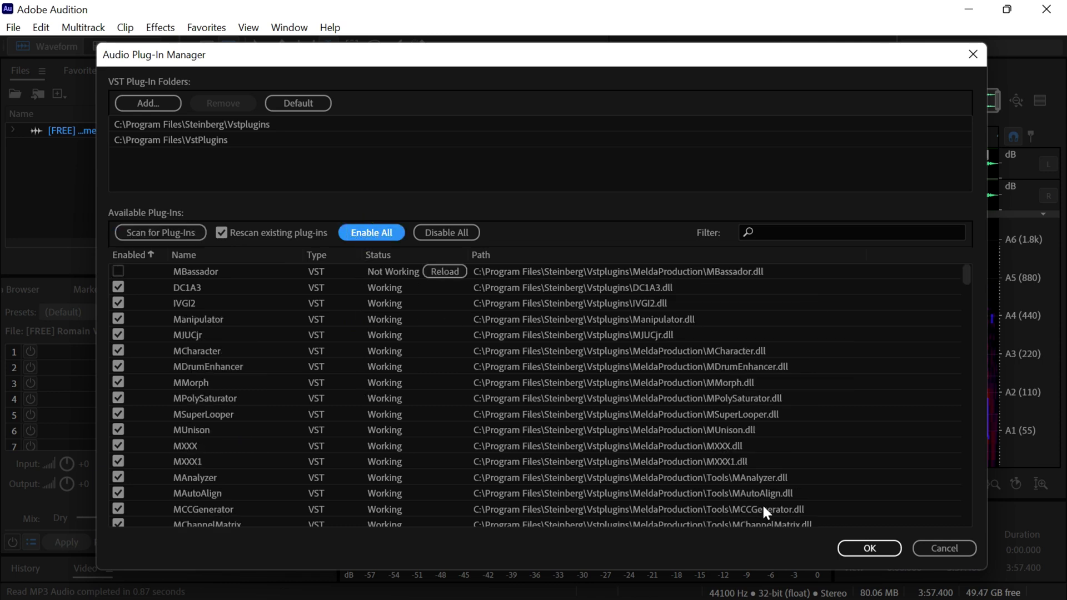
pyautogui.click(888, 551)
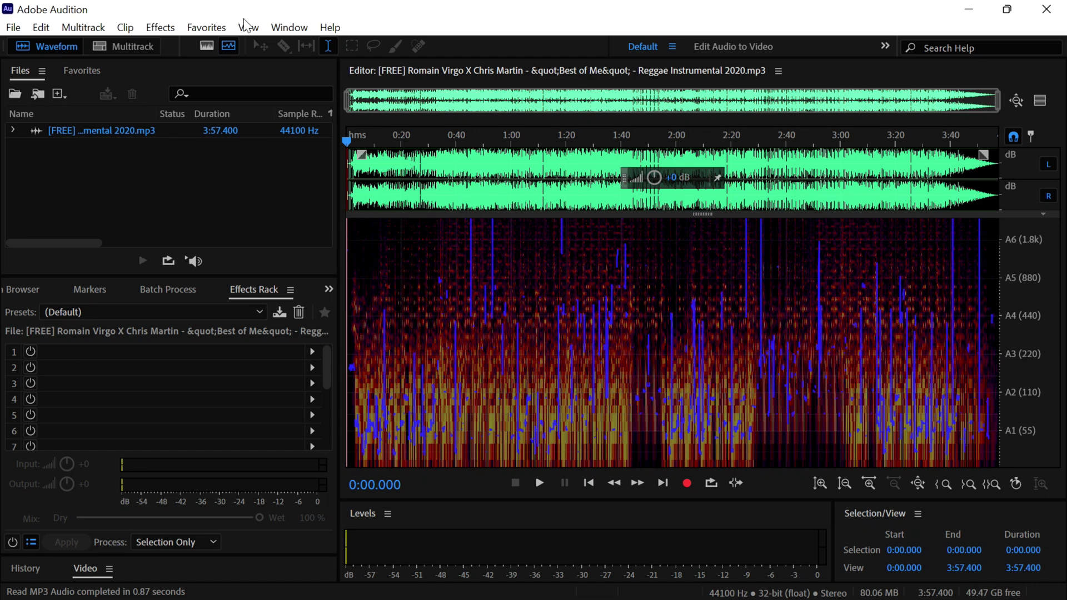
pyautogui.click(158, 28)
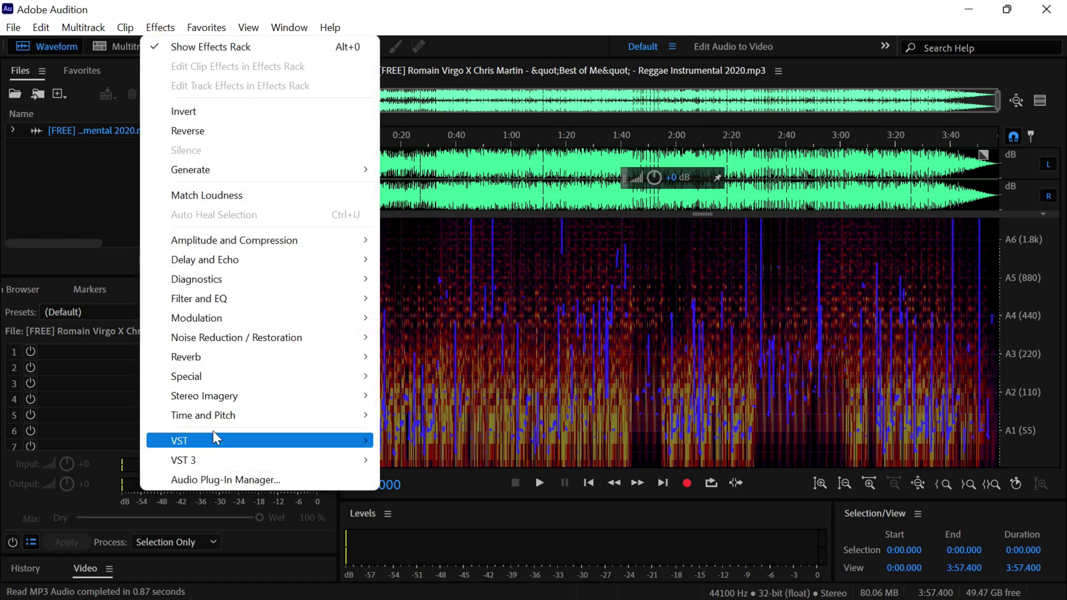
pyautogui.moveTo(212, 432)
pyautogui.moveTo(421, 443)
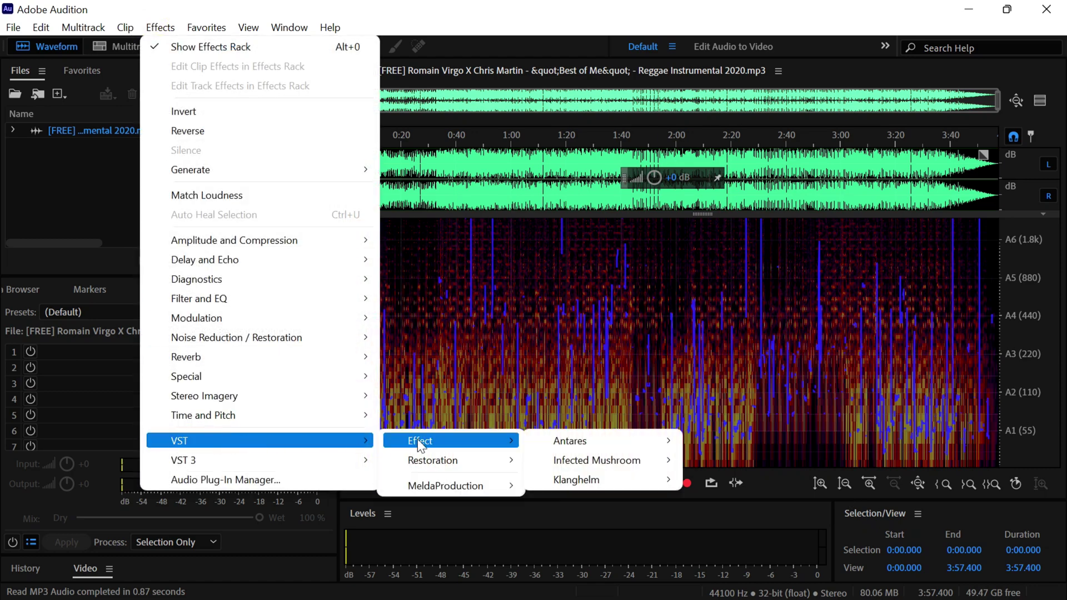
pyautogui.moveTo(355, 460)
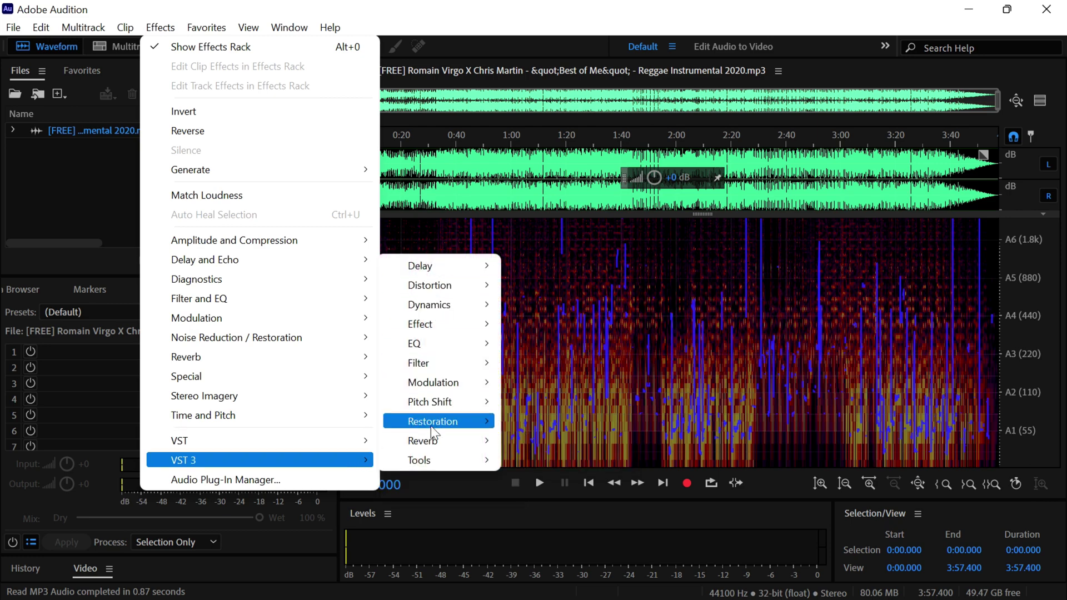
pyautogui.click(518, 7)
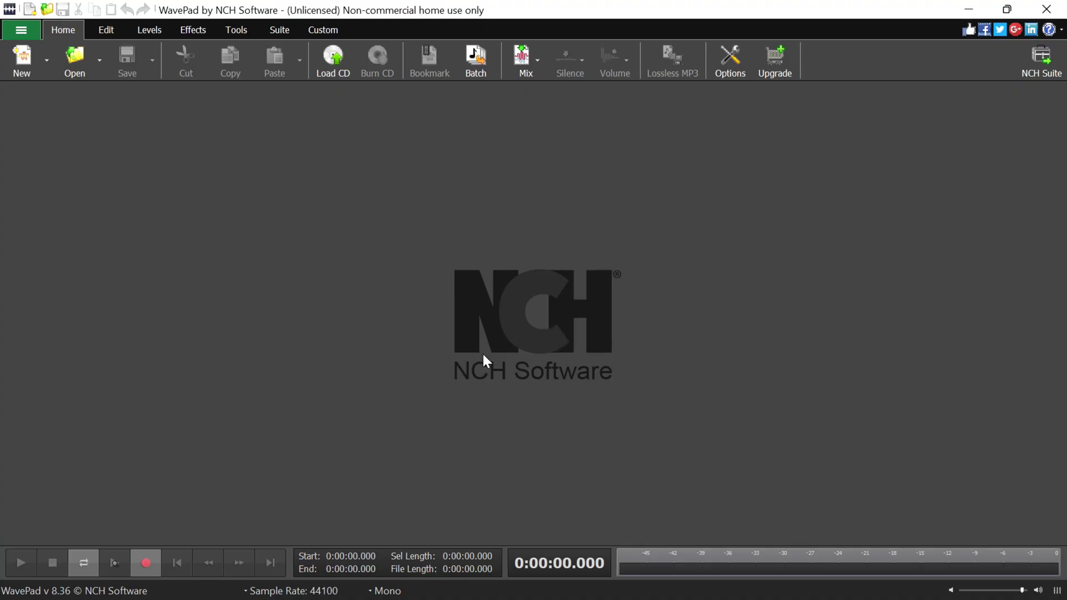
# - Show WavePad's Effects tab and expand the main menu's Tools submenu
pyautogui.click(195, 32)
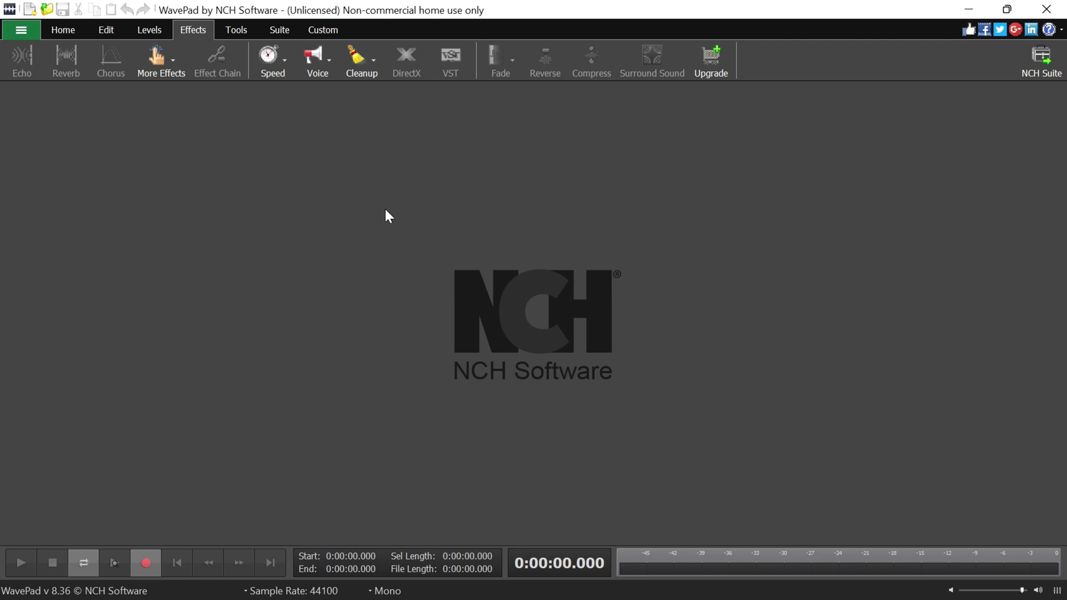
pyautogui.click(22, 30)
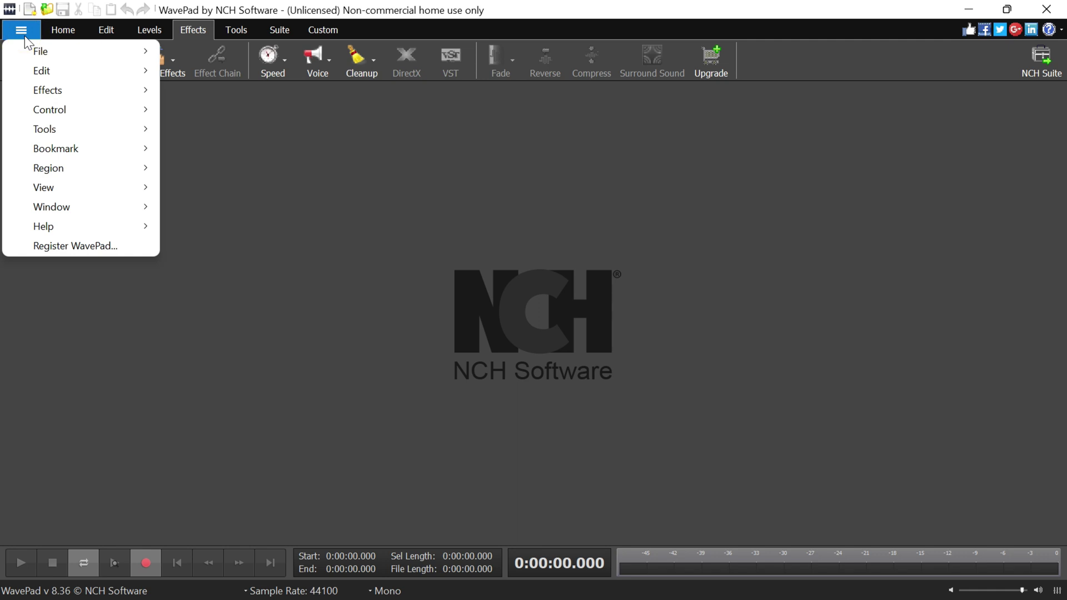
pyautogui.moveTo(104, 135)
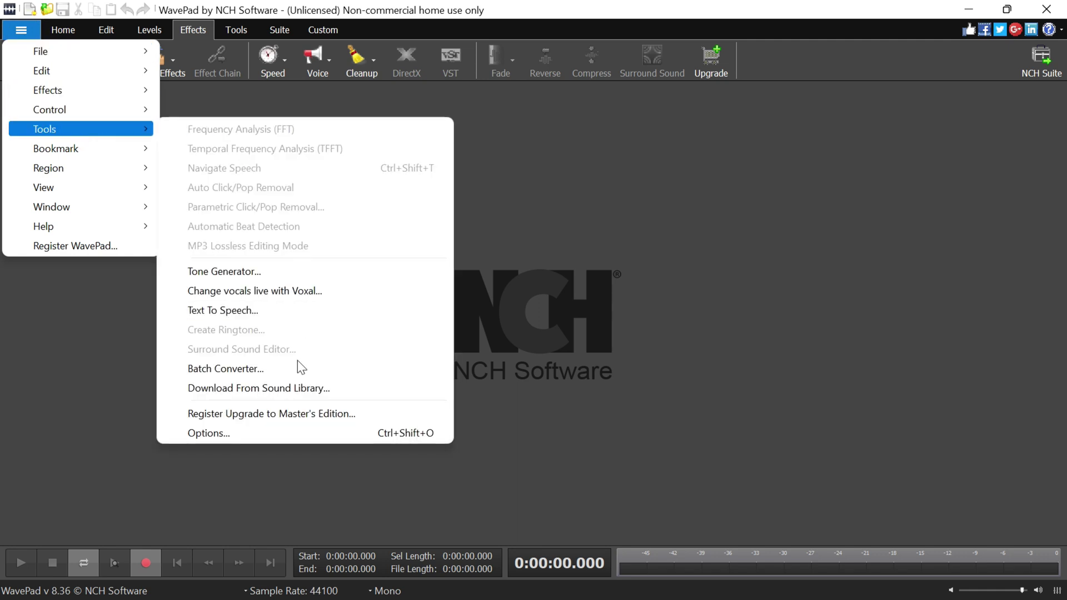
# - In WavePad Options, add C:\Program Files\Common Files\VST2 as a VST path and confirm
pyautogui.click(289, 433)
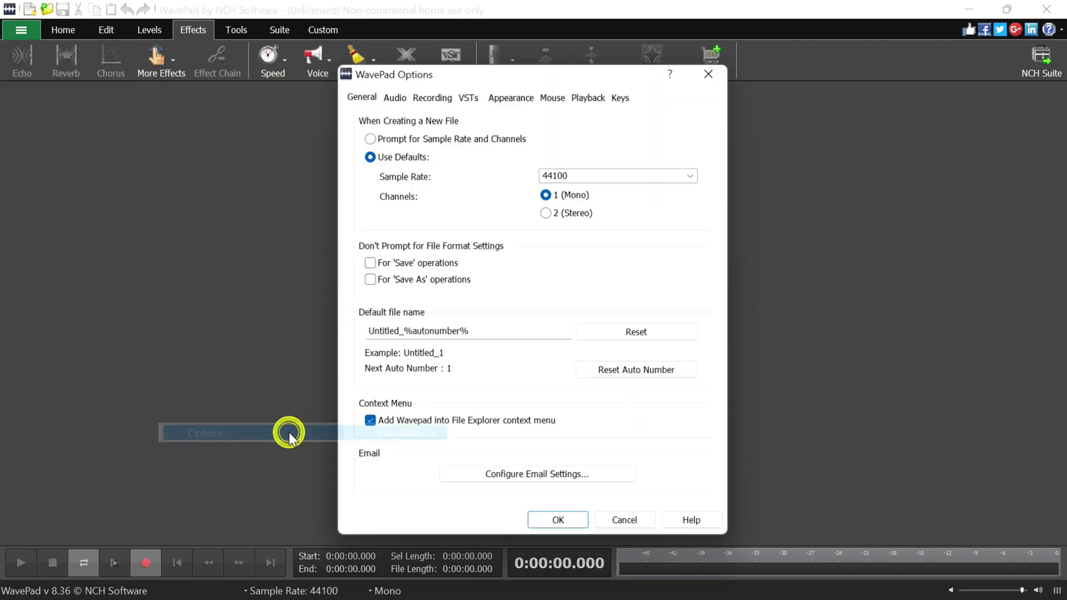
pyautogui.click(468, 96)
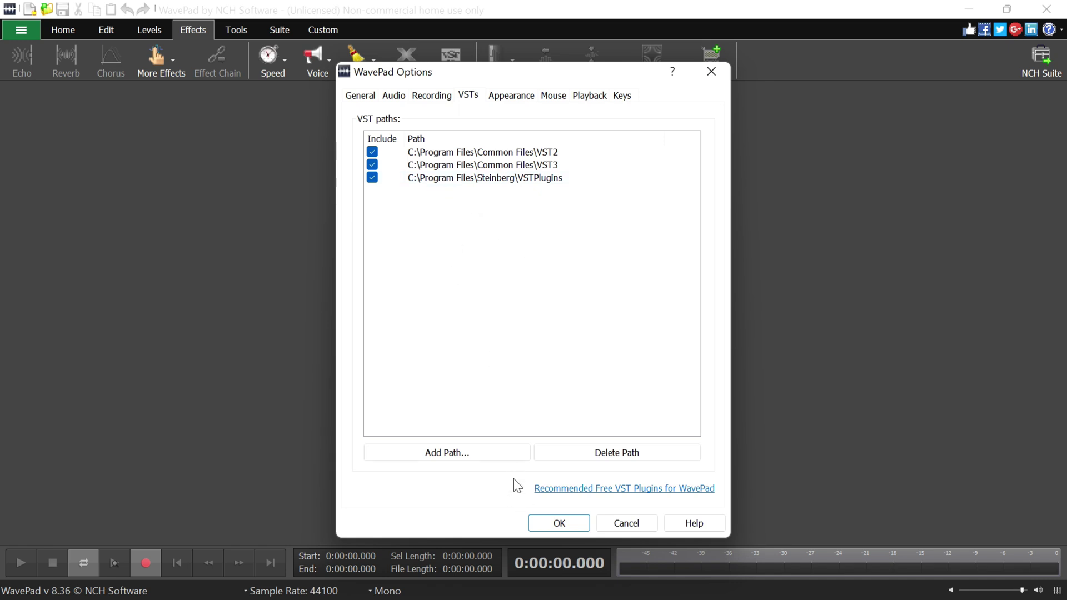
pyautogui.click(499, 457)
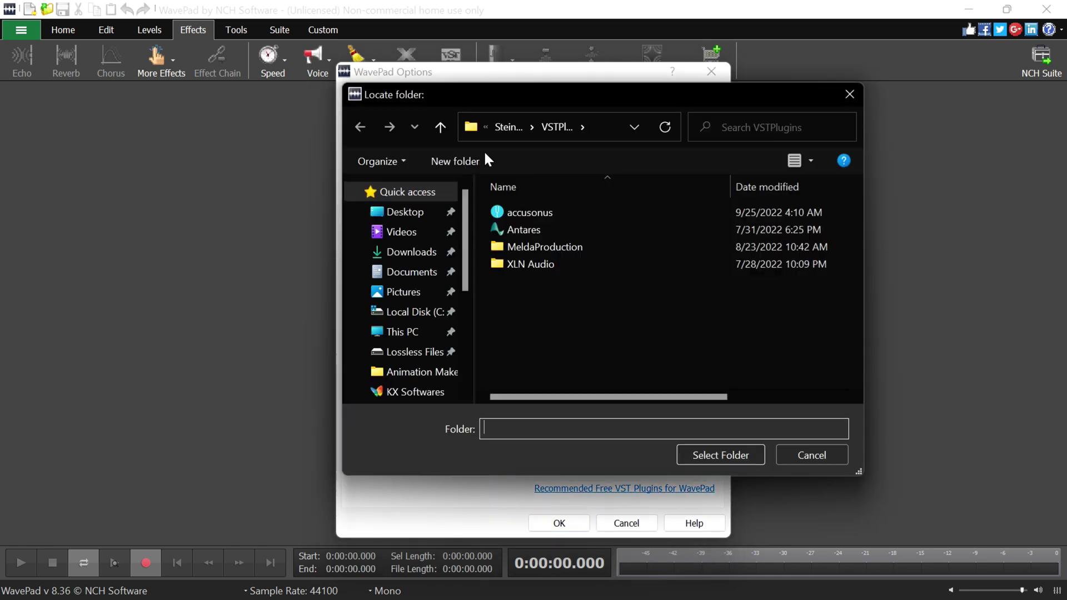
pyautogui.click(435, 316)
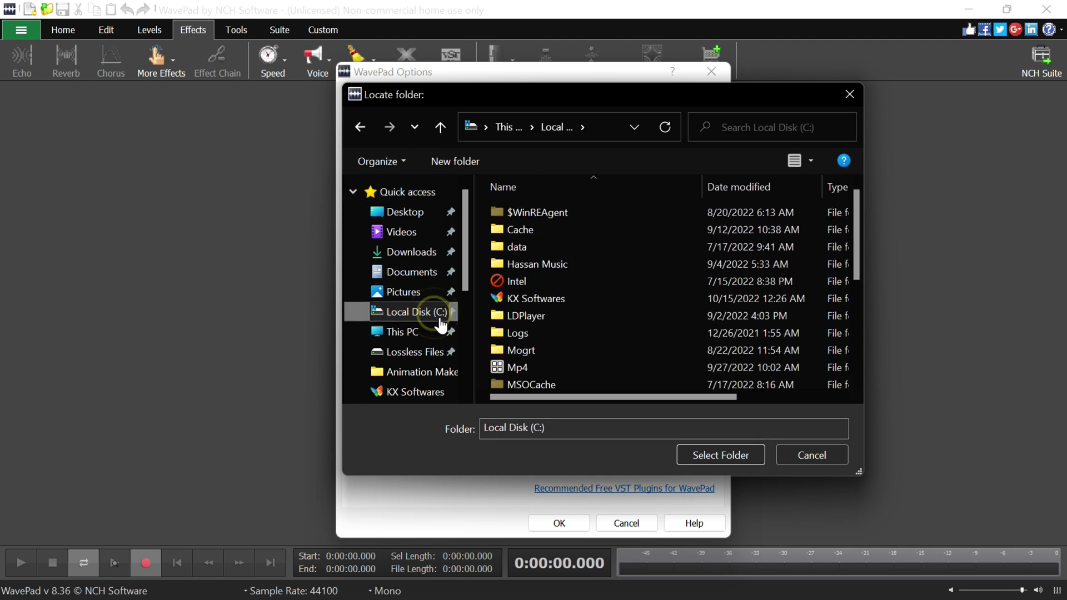
pyautogui.scroll(-2, 547, 328)
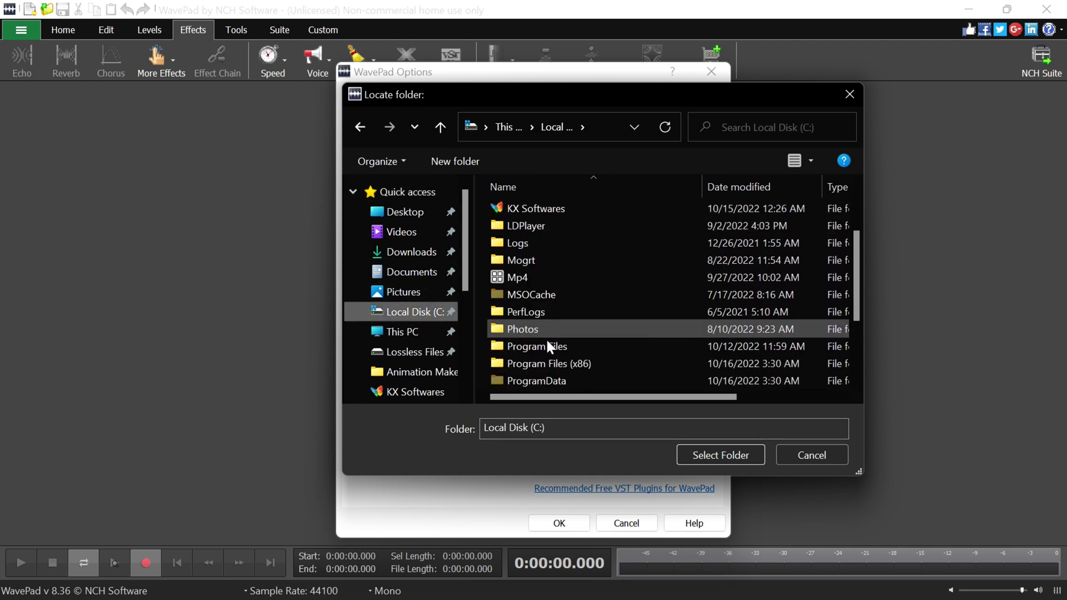
pyautogui.doubleClick(547, 347)
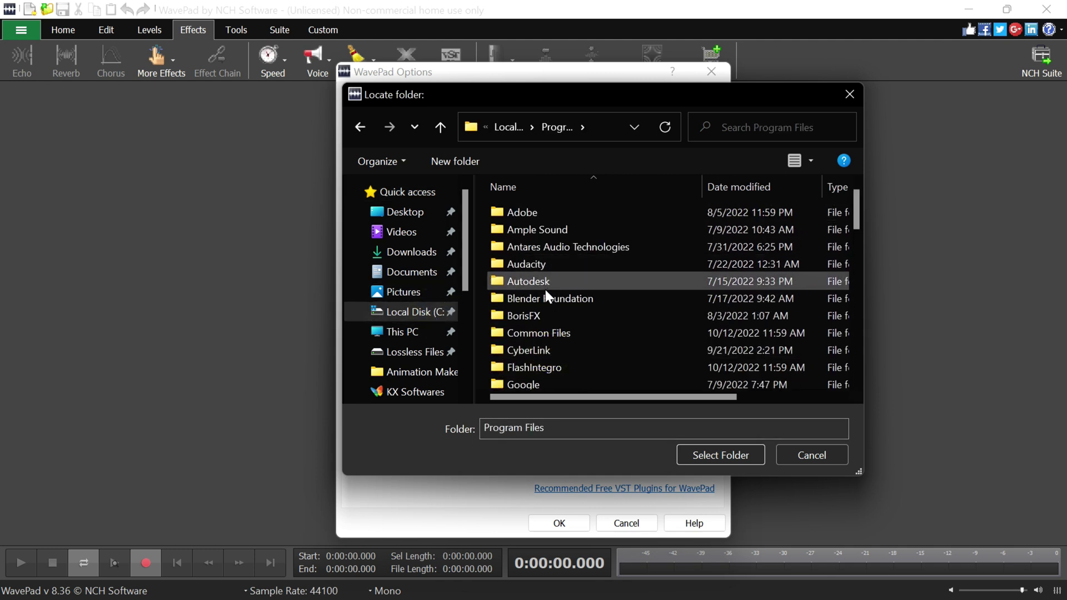
pyautogui.doubleClick(546, 328)
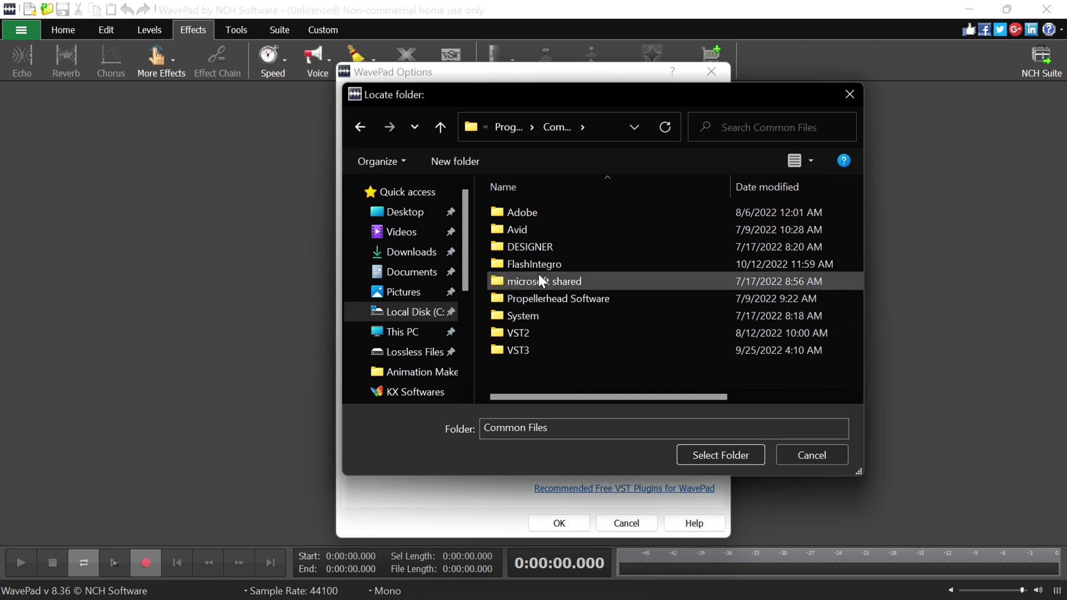
pyautogui.doubleClick(541, 334)
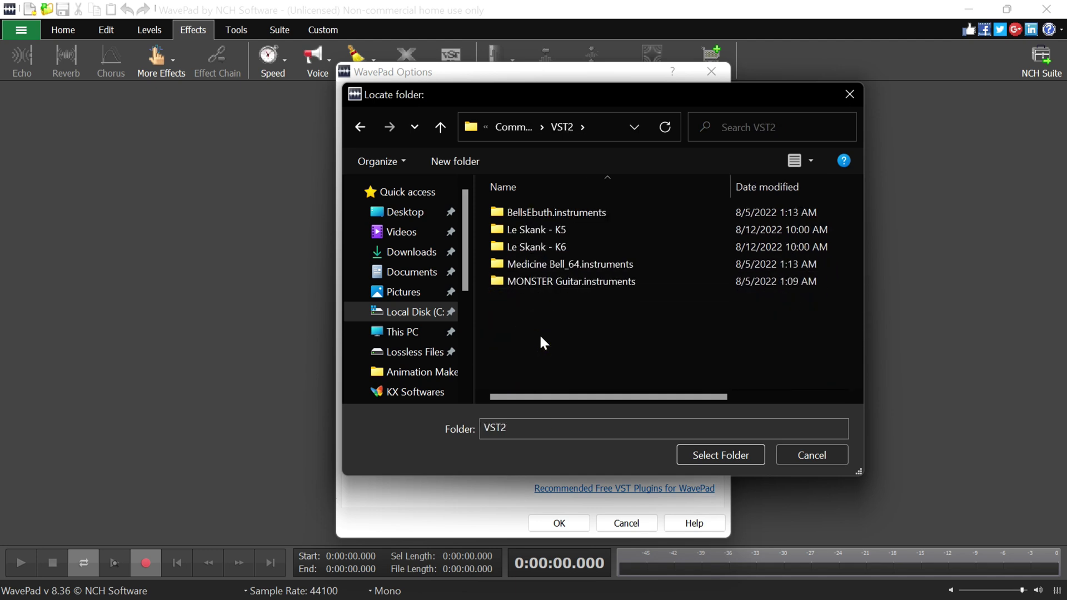
pyautogui.click(698, 454)
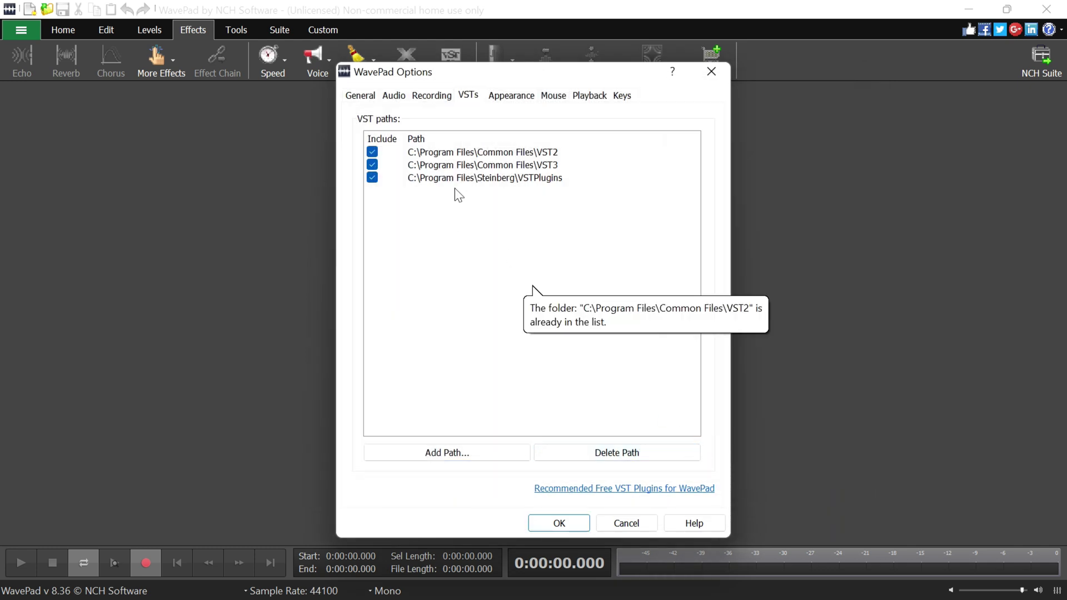
pyautogui.click(559, 523)
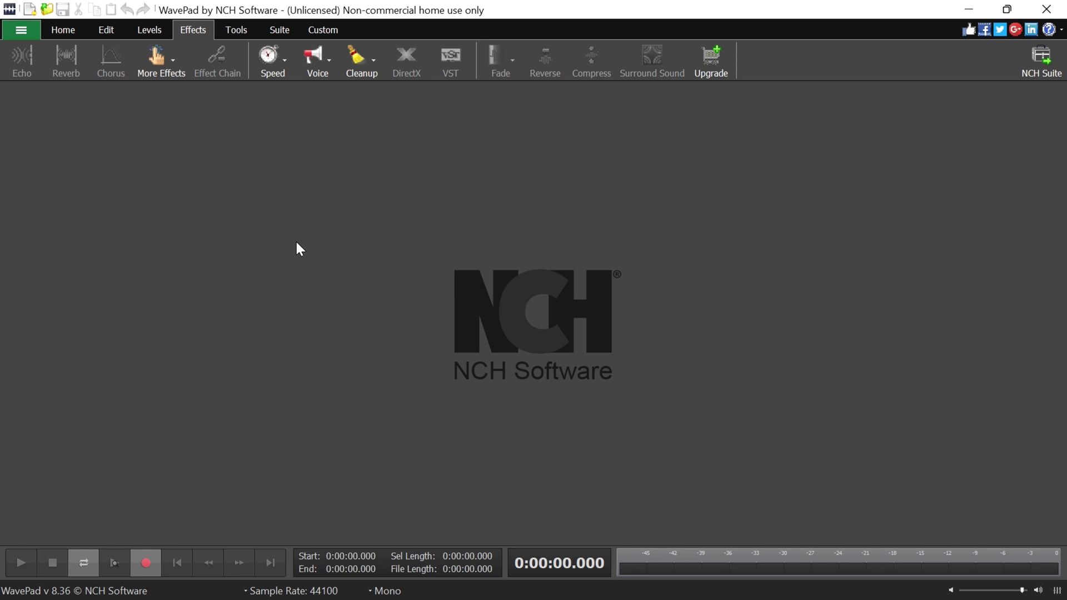
pyautogui.click(31, 30)
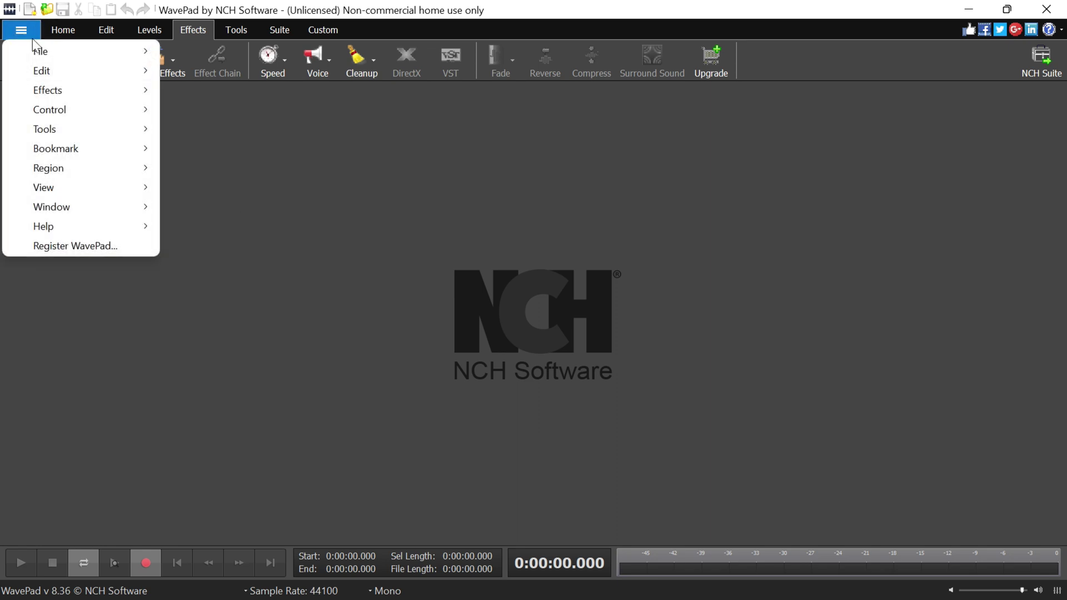
pyautogui.moveTo(59, 133)
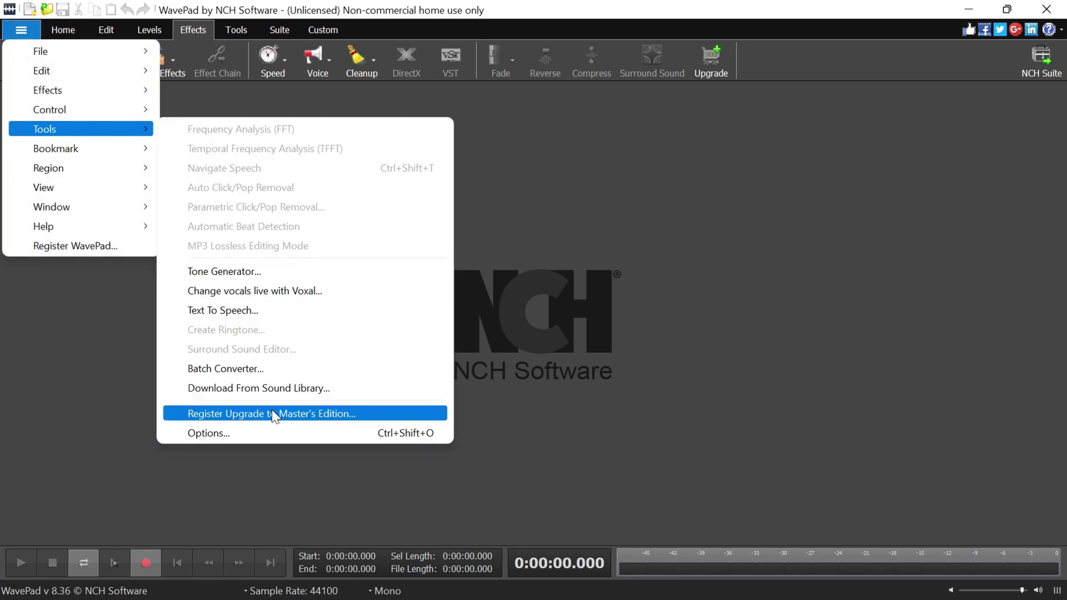
pyautogui.click(271, 428)
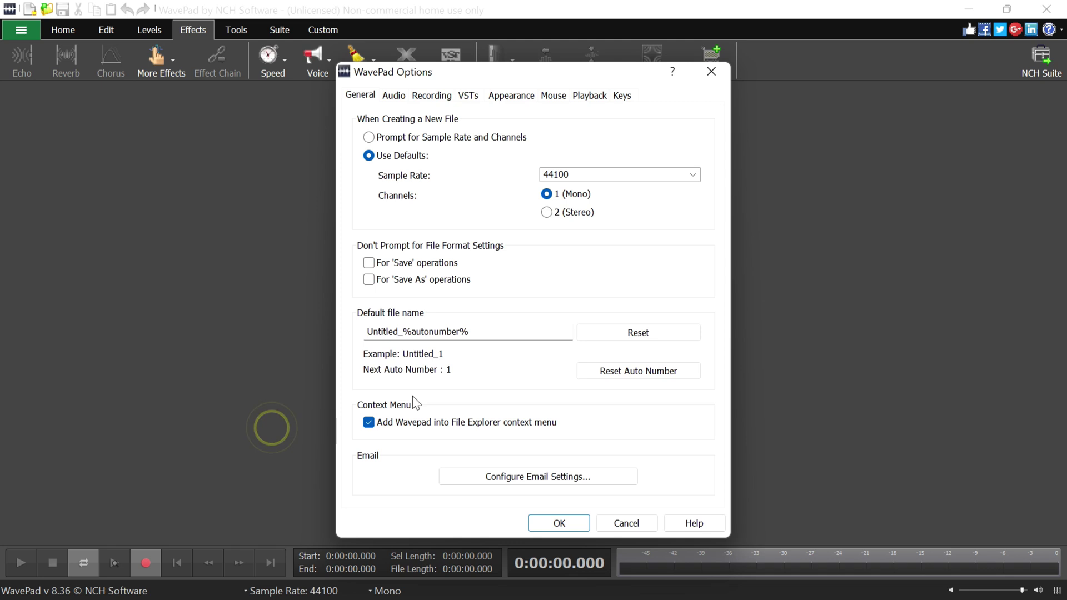
pyautogui.click(458, 100)
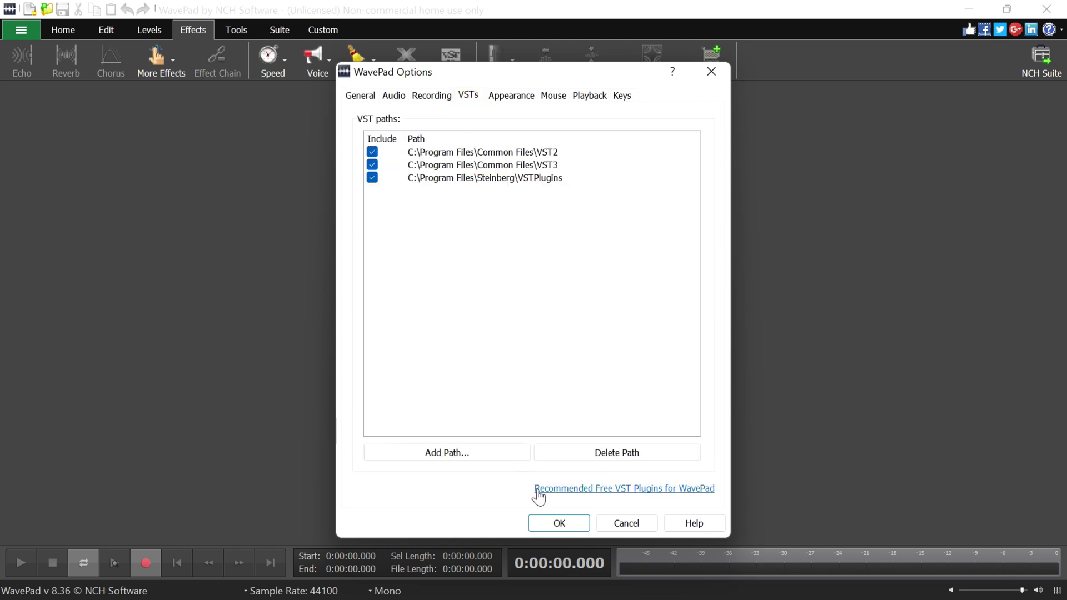